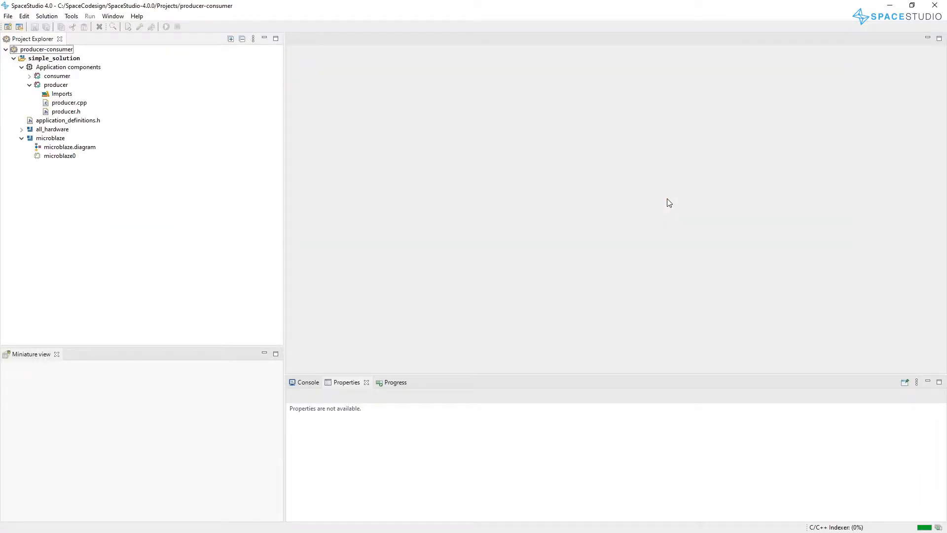
Open producer.cpp and the microblaze architecture diagram, and inspect the properties of the timer0 and pic0 blocks
double_click(78, 103)
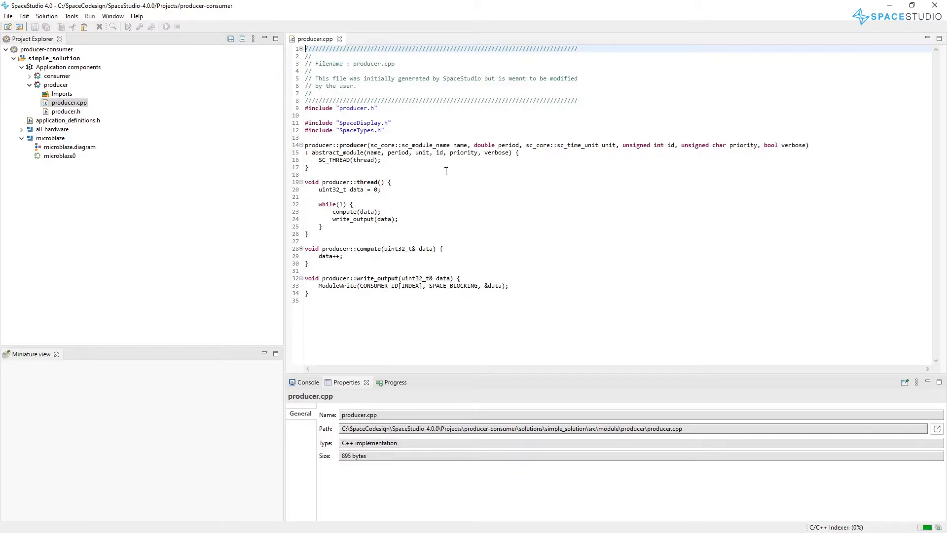
left_click(70, 146)
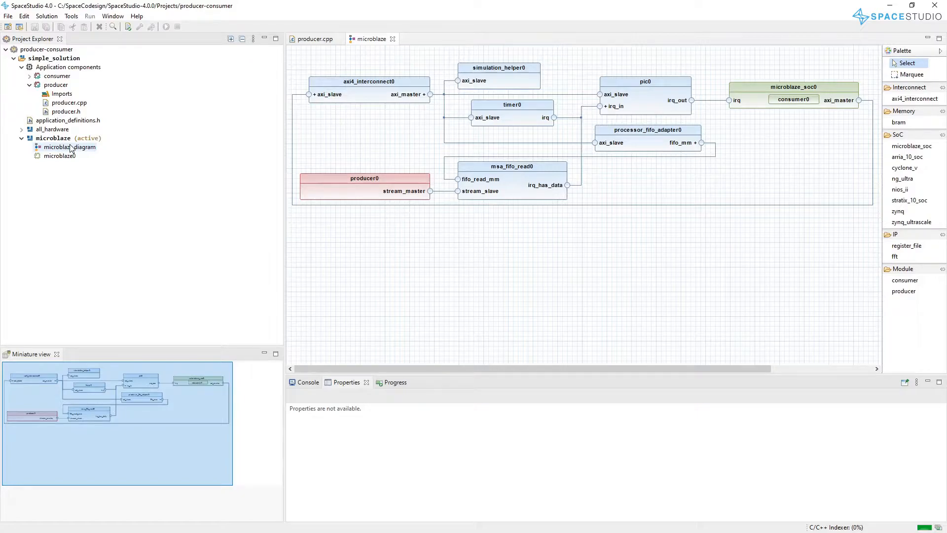
left_click(515, 123)
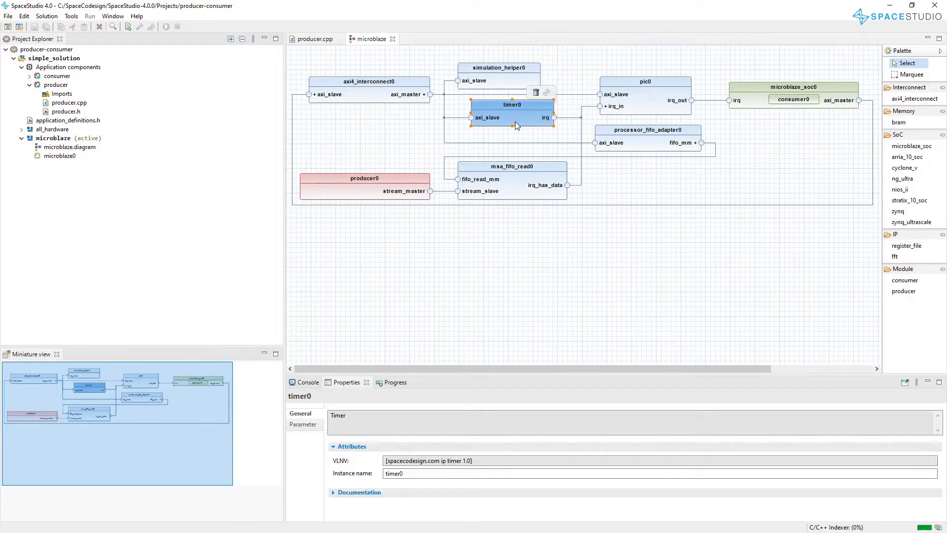
left_click(632, 110)
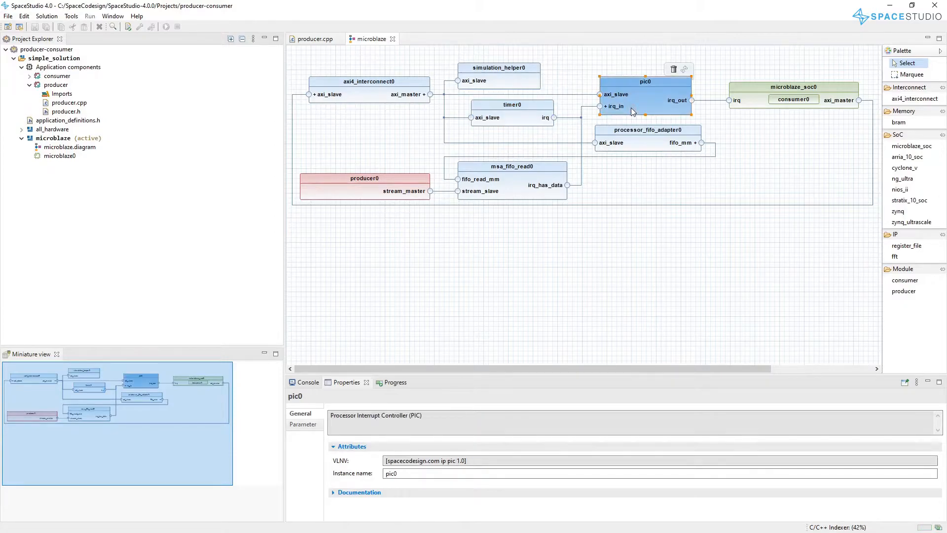
Expand microblaze_soc0 in the diagram to examine its inner microblaze0 processor, and collapse it again
left_click(761, 101)
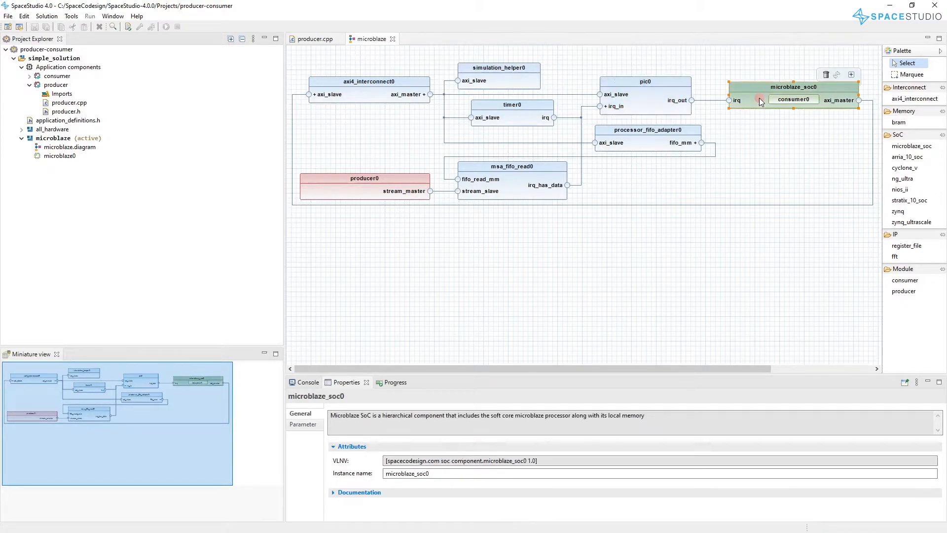
double_click(760, 100)
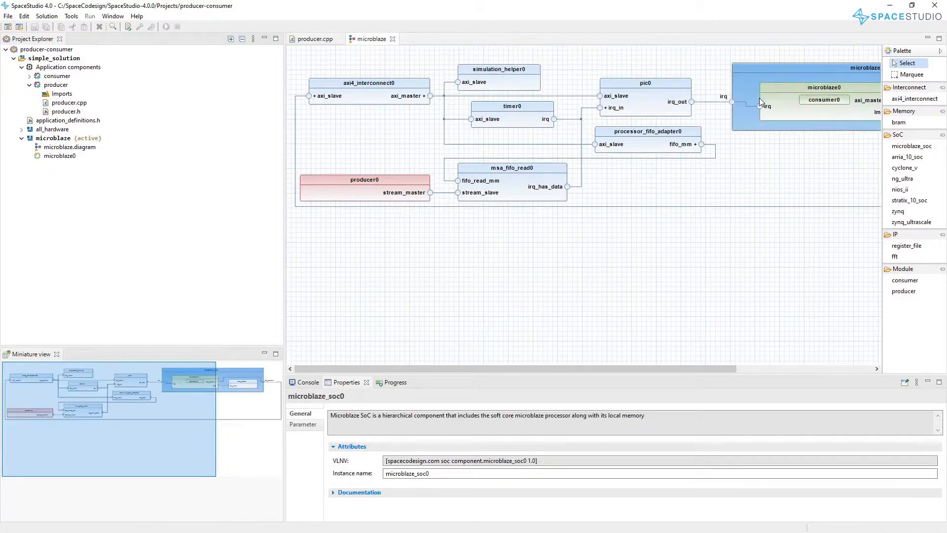
left_click_drag(169, 405, 236, 407)
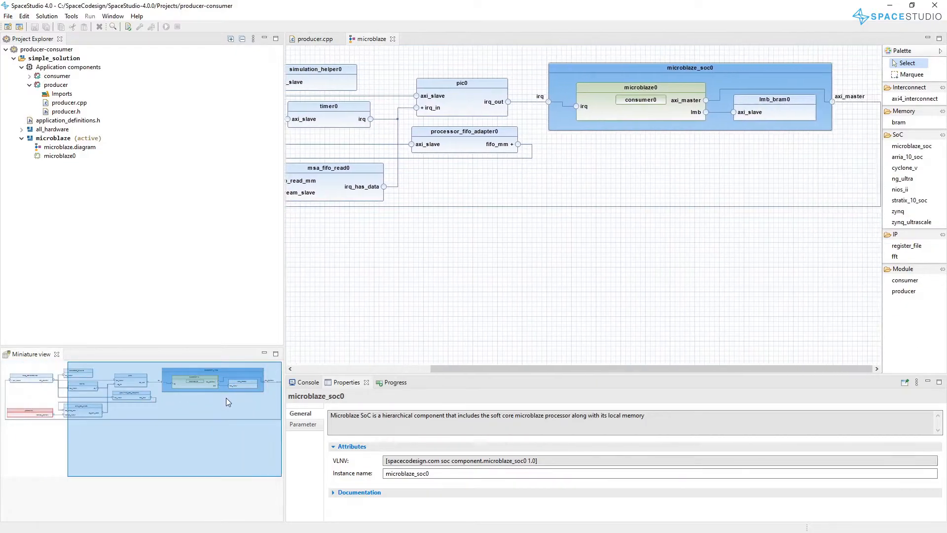
left_click(618, 109)
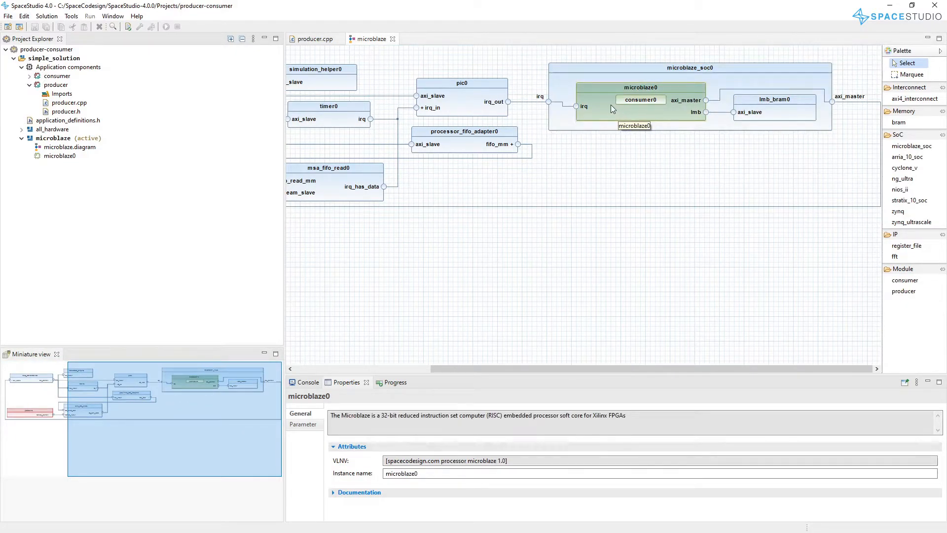
double_click(564, 90)
left_click_drag(245, 371, 163, 391)
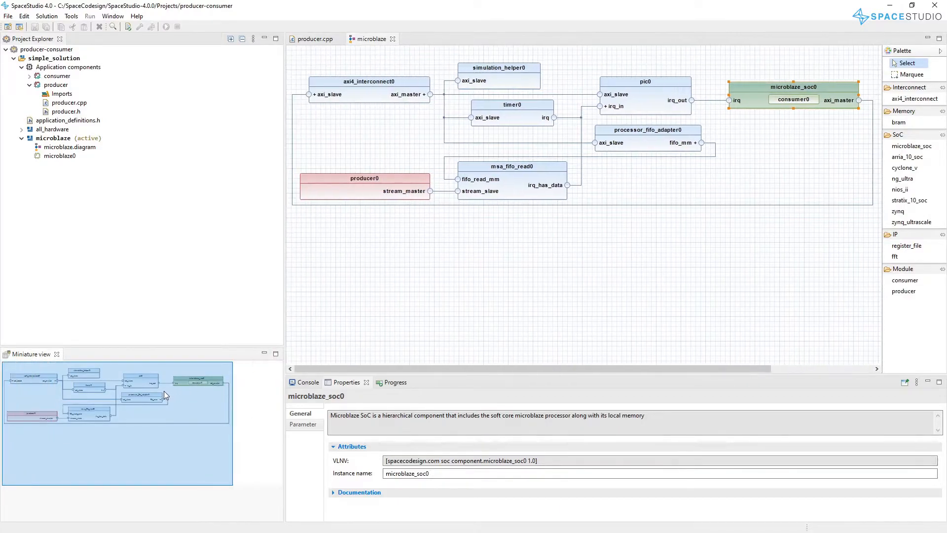
Inspect the properties of the producer0, msa_fifo_read0 and consumer0 instances in the microblaze diagram
left_click(344, 191)
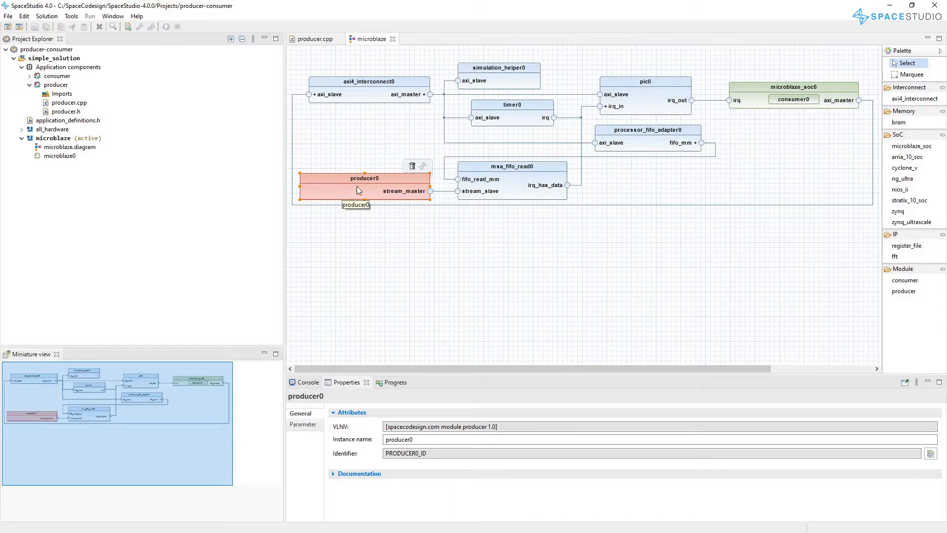
left_click(513, 186)
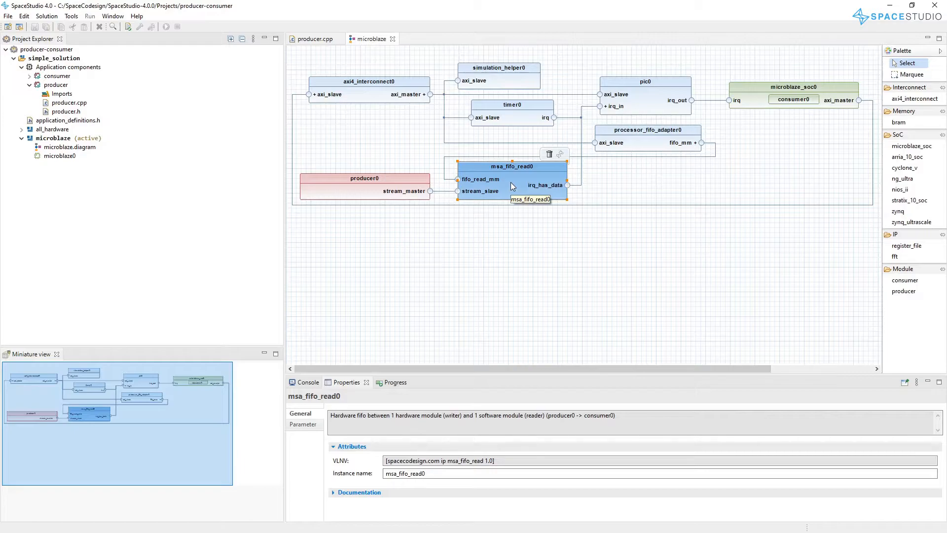
left_click(790, 100)
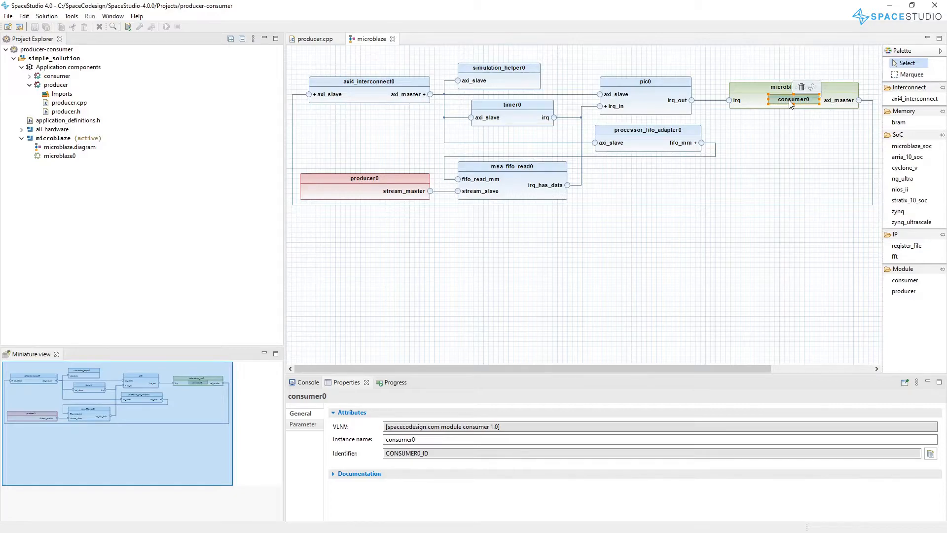
left_click(782, 137)
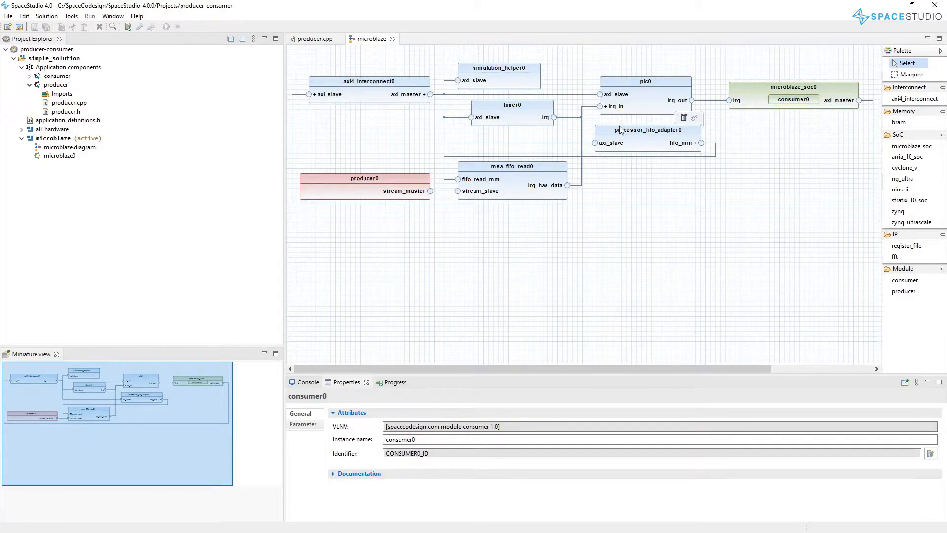
Create a new architecture named zynq in simple_solution, without basing it on an existing architecture
right_click(73, 63)
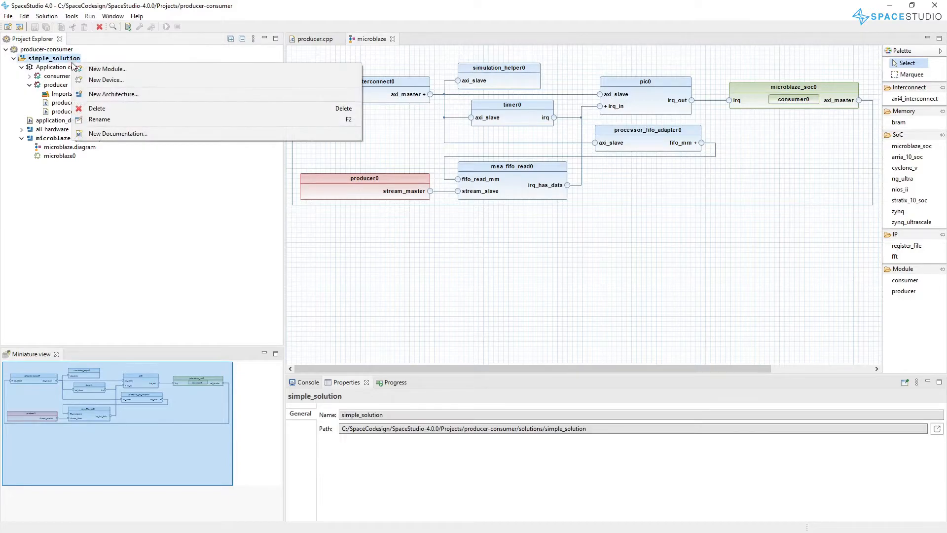
left_click(108, 94)
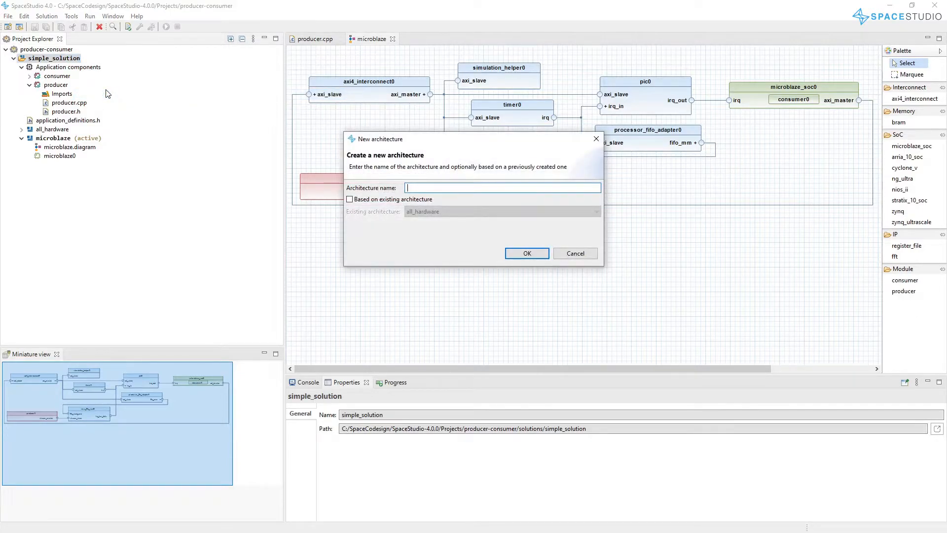
type("zynq")
key("Return")
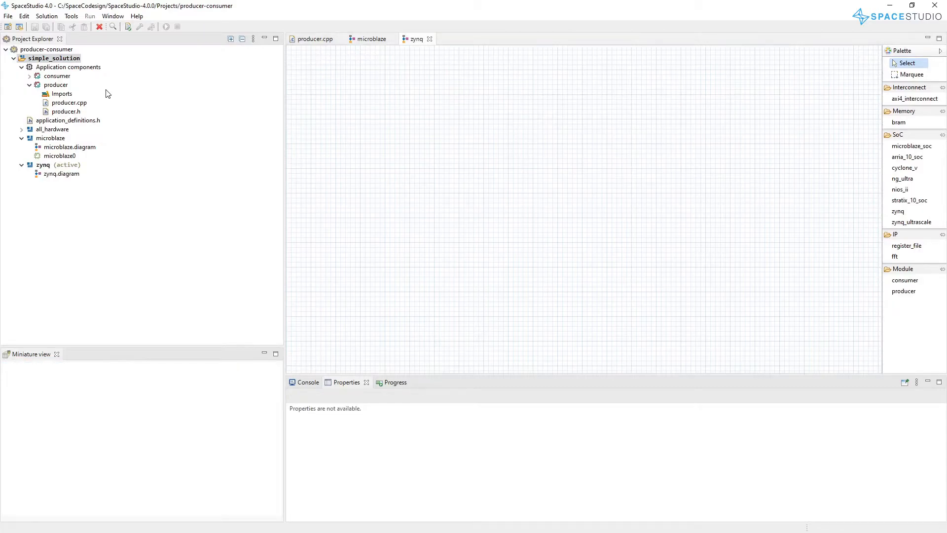
Place a consumer module and a zynq SoC on the empty zynq diagram, and map a producer module inside the SoC
left_click(905, 280)
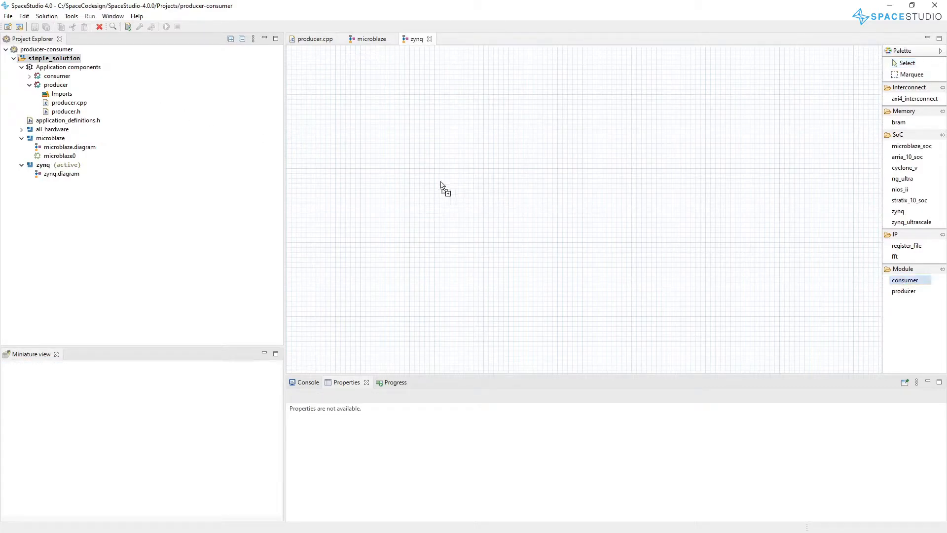
left_click(364, 125)
left_click(893, 212)
left_click(641, 158)
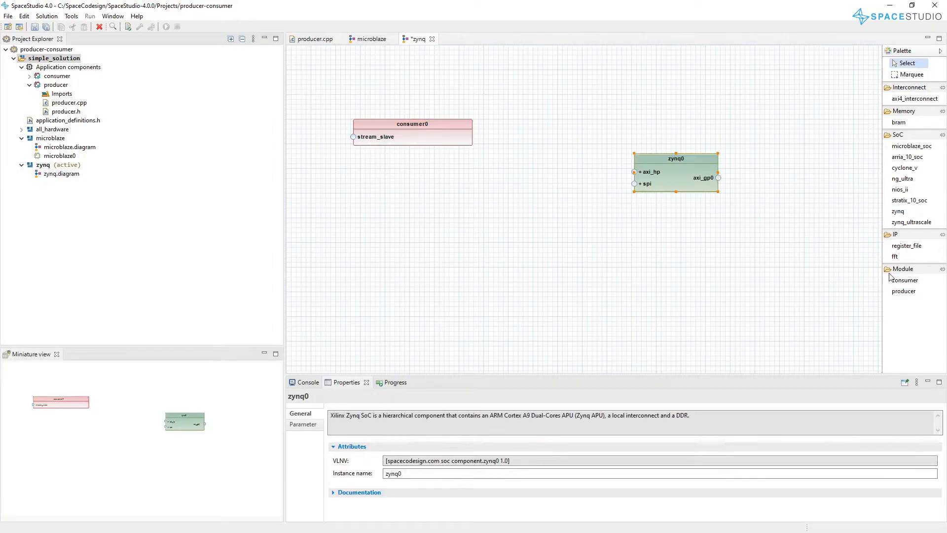
left_click(903, 291)
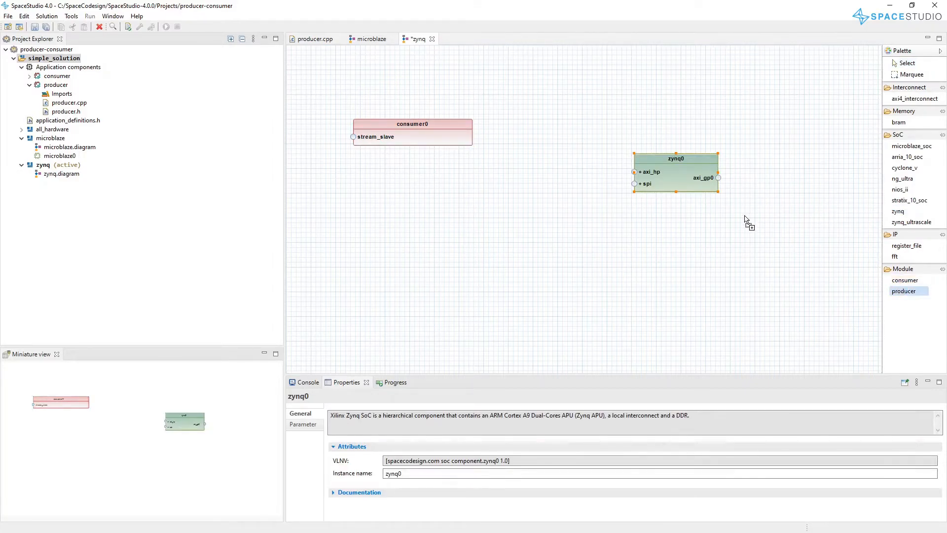
left_click(679, 171)
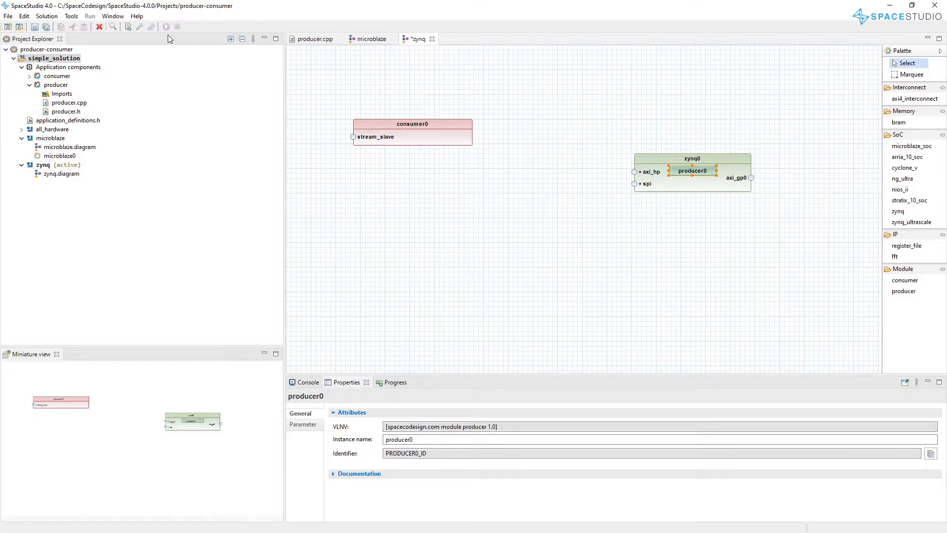
Generate and build the zynq architecture, saving its diagram when asked, and run the simulation
left_click(129, 27)
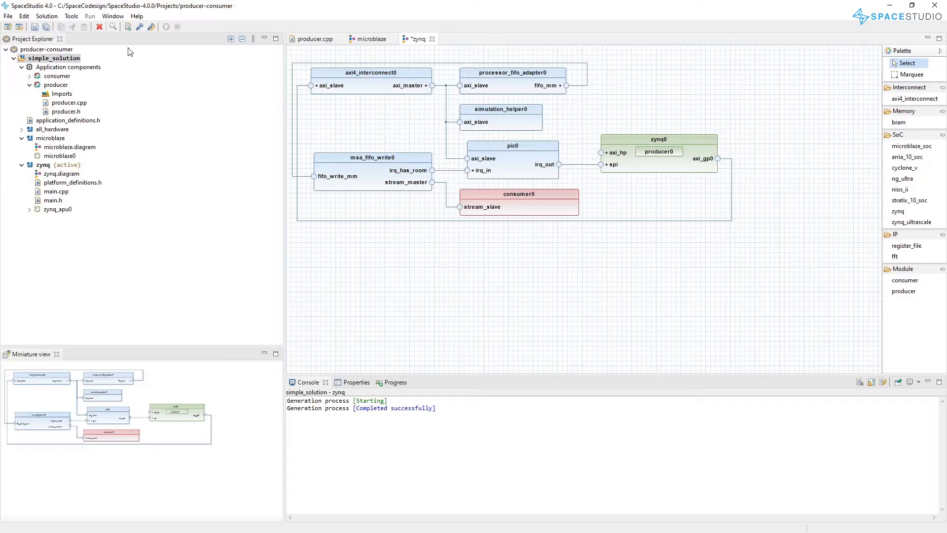
left_click(140, 27)
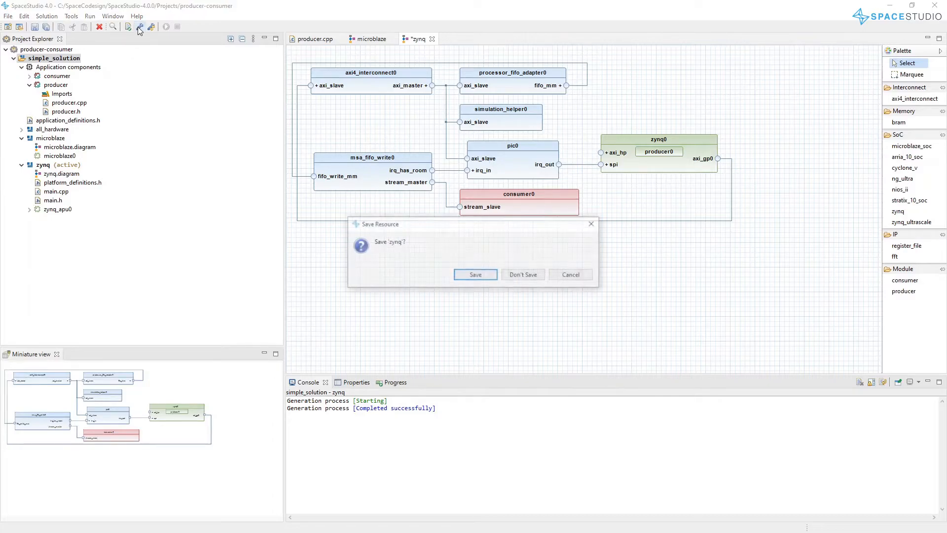
left_click(467, 275)
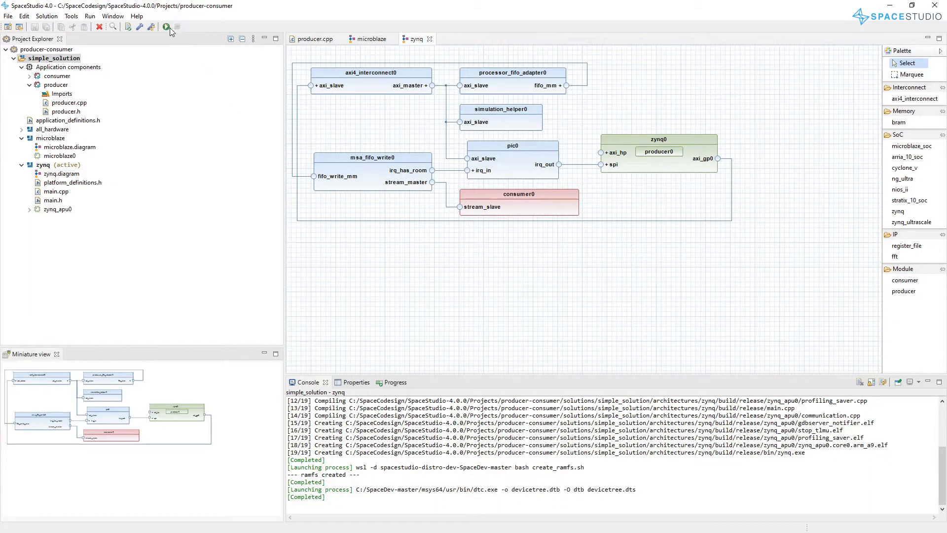
left_click(168, 27)
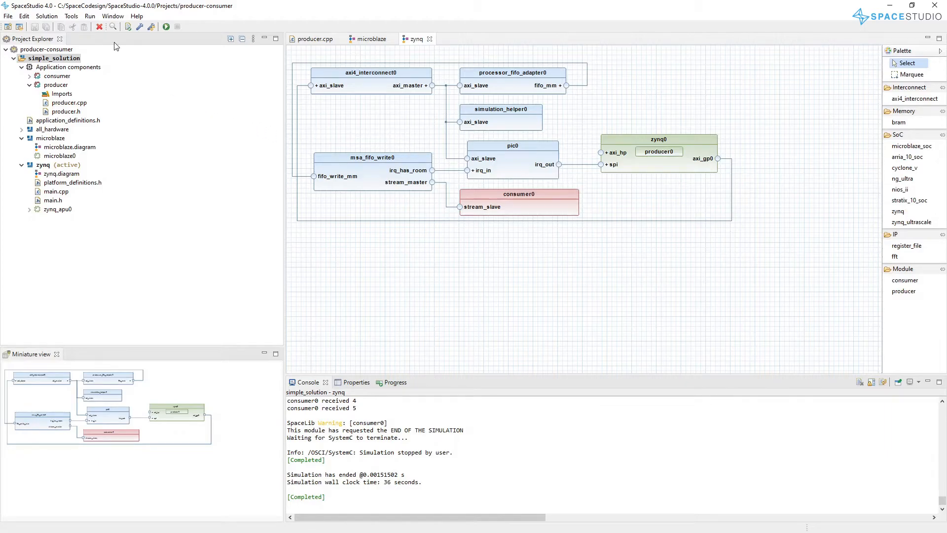
Run an FPGA resource estimation of the zynq architecture for the ZedBoard Zynq Evaluation and Development Kit, synthesizing consumer0
left_click(77, 17)
left_click(81, 64)
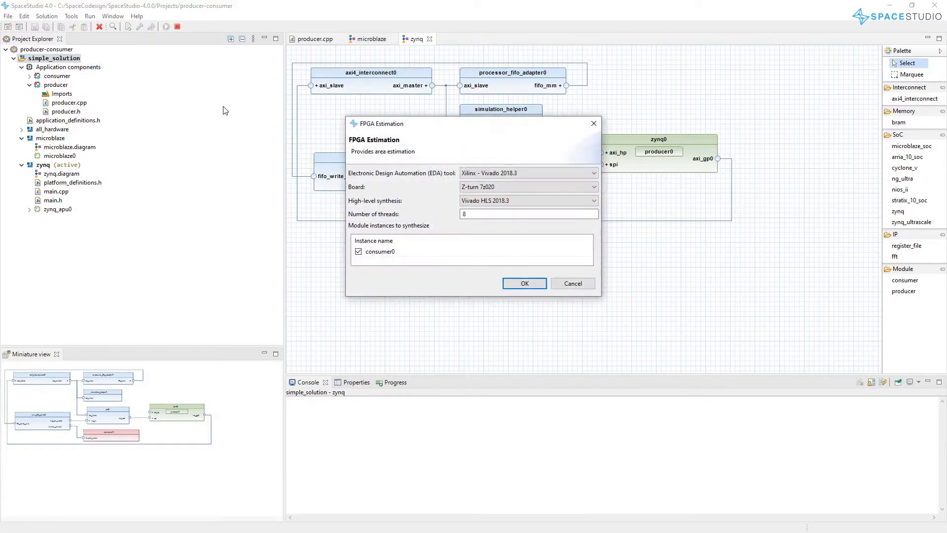
left_click(484, 187)
left_click(494, 219)
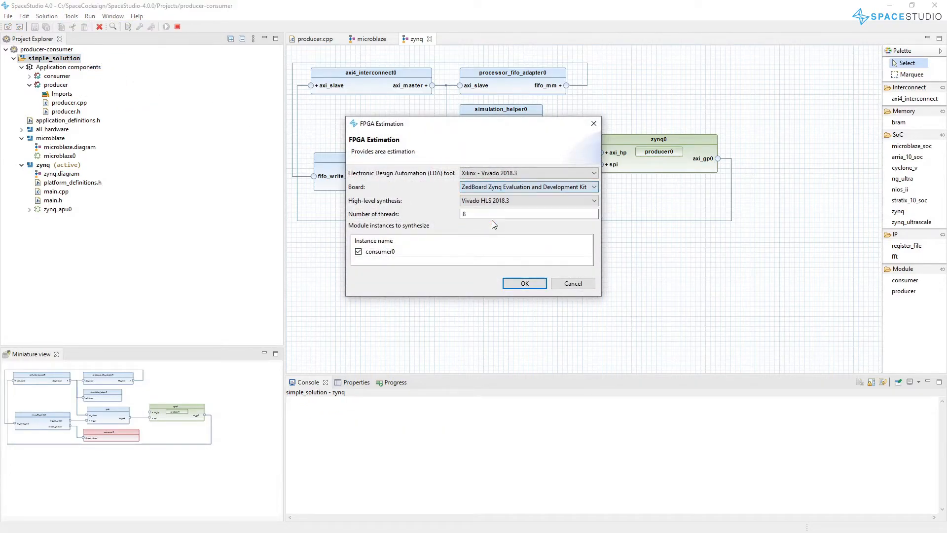
left_click(524, 284)
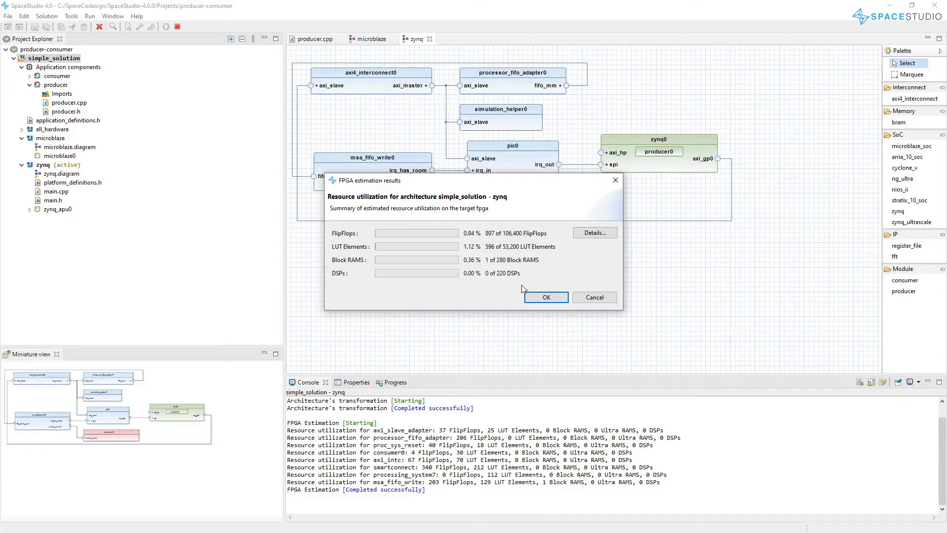
Examine the detailed FPGA resource utilization of the zynq architecture and close the estimation results
left_click(587, 235)
left_click(564, 293)
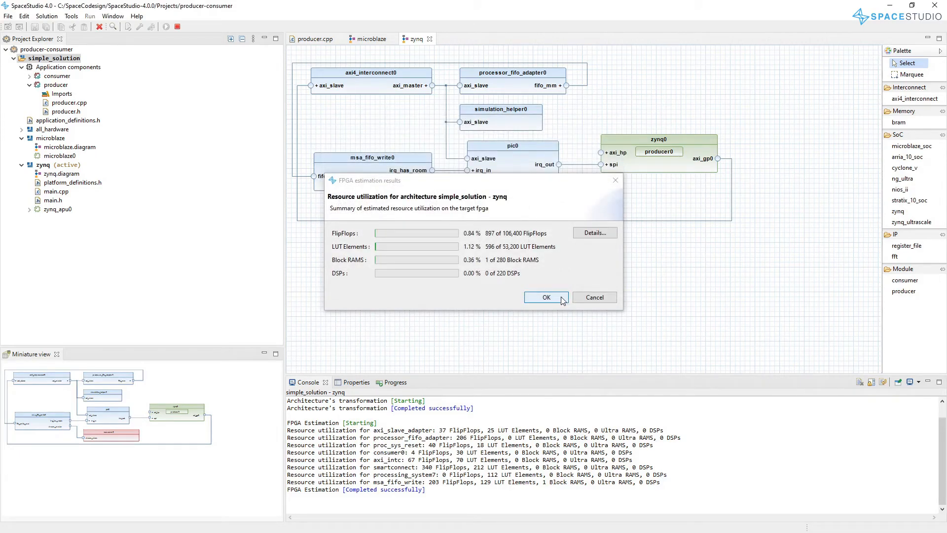
left_click(547, 297)
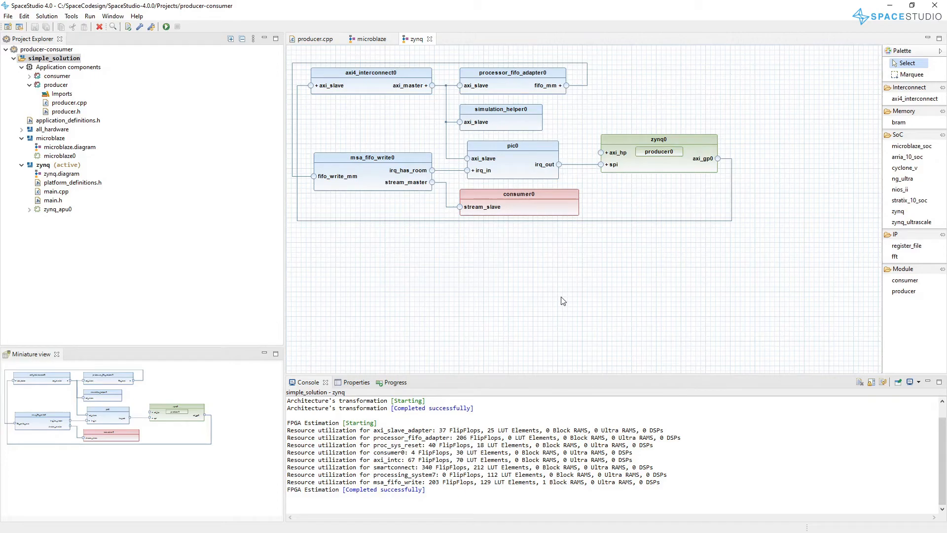
Run the architecture implementation of zynq for the ZedBoard with Vivado 2018.3 and Vivado HLS 2018.3, synthesizing consumer0
left_click(72, 16)
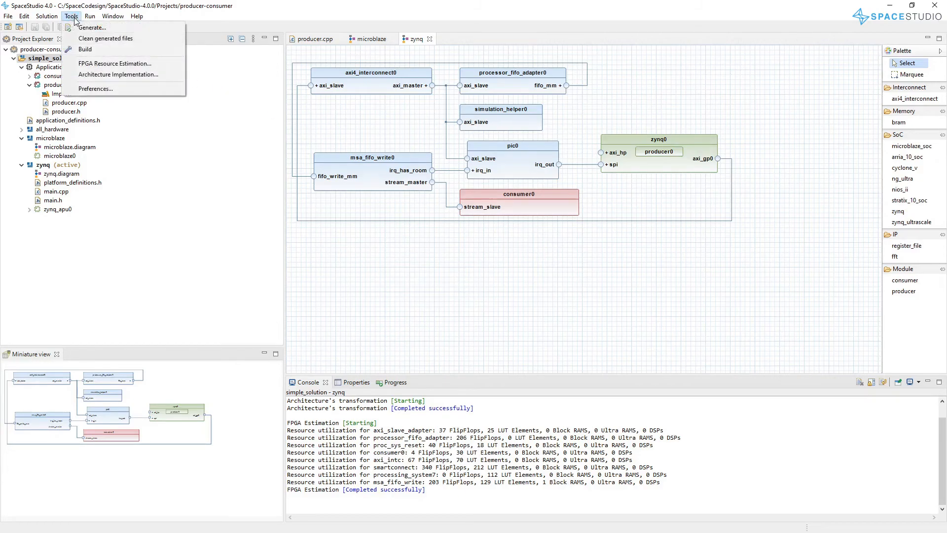
left_click(101, 74)
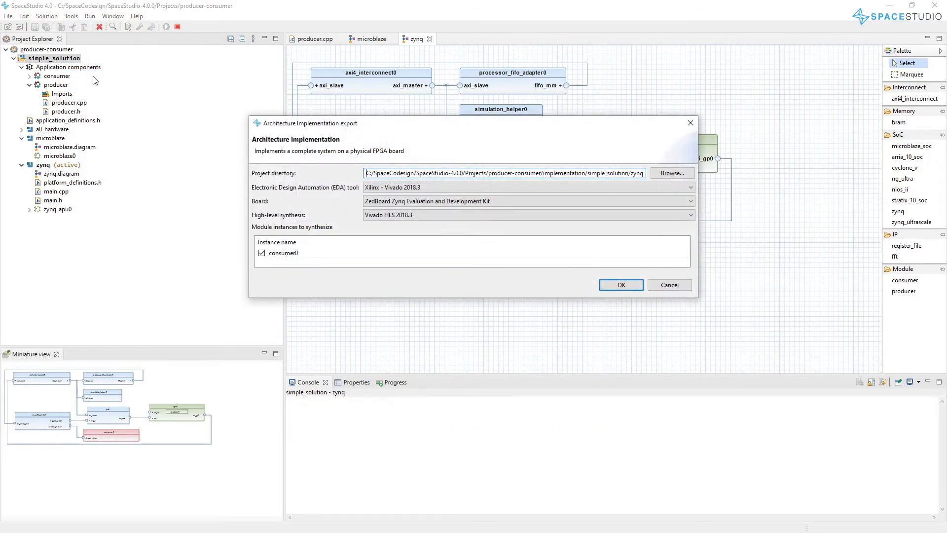
left_click(616, 285)
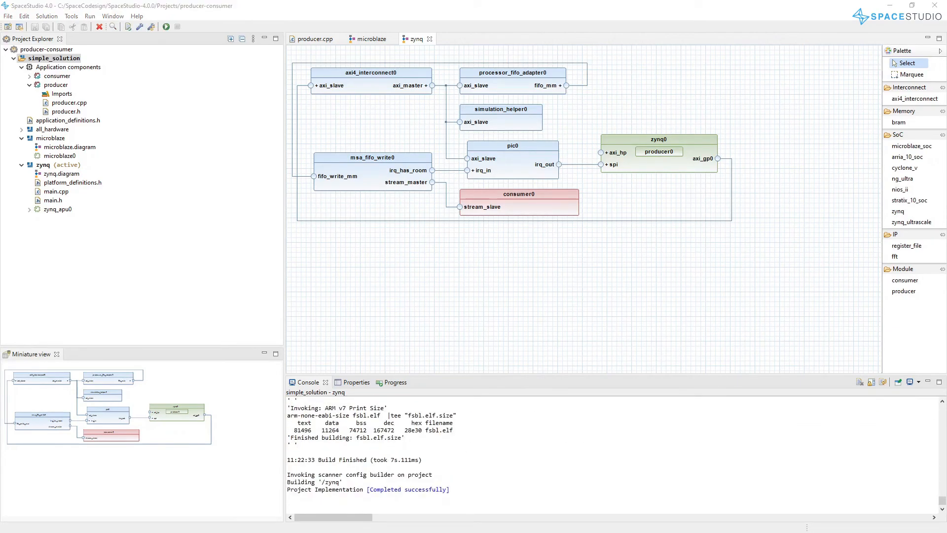
Switch to File Explorer and view the sd_card folder inside the zynq implementation directory
left_click_drag(0, 168, 488, 103)
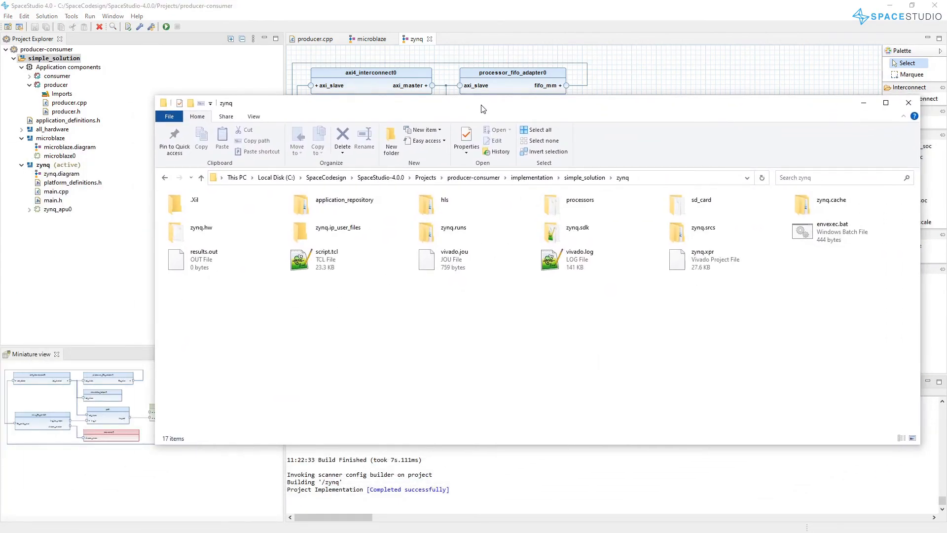
double_click(682, 204)
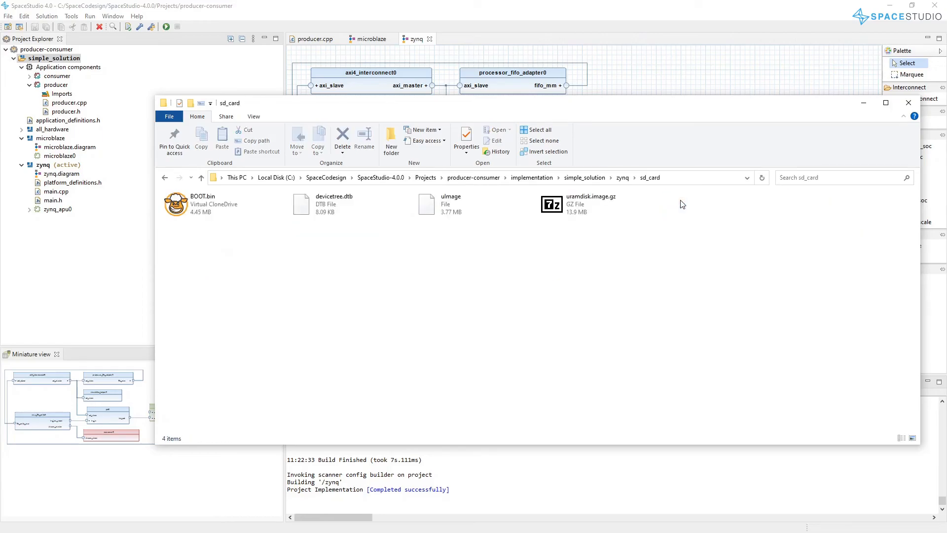